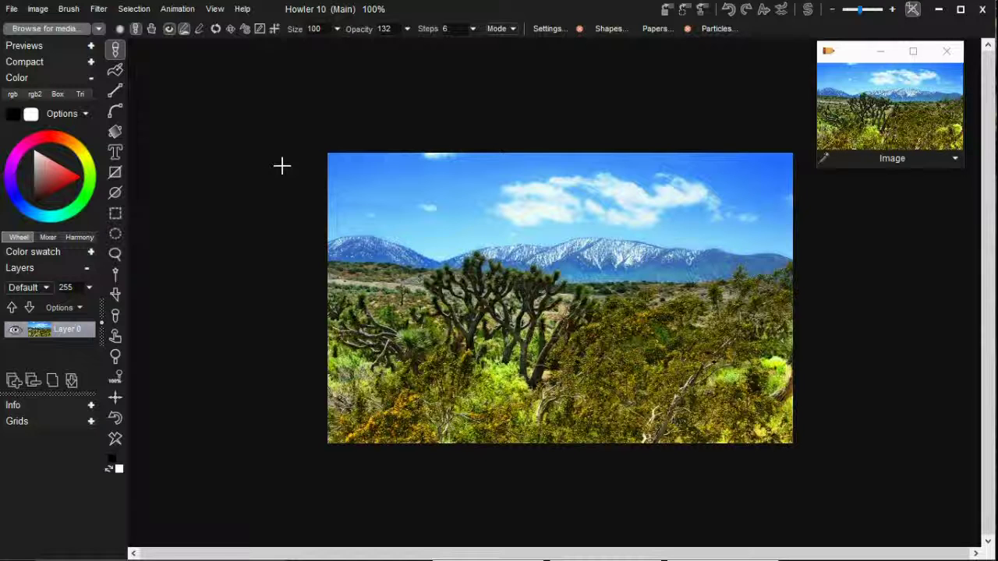
- Start a raw export of the landscape image using RGB channels and little endian (Intel) byte order
left_click(11, 9)
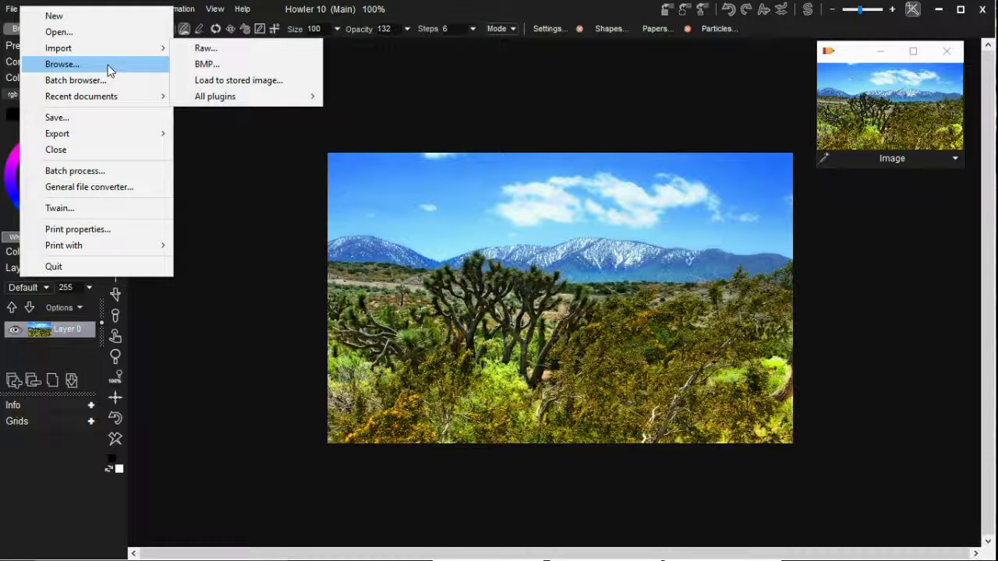
mouse_move(163, 133)
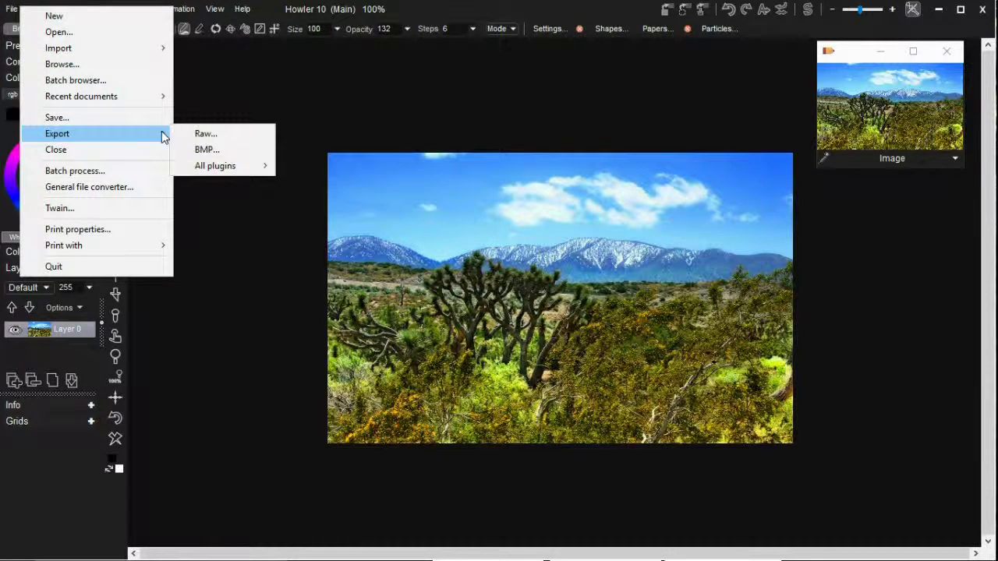
left_click(195, 133)
left_click_drag(479, 212, 245, 100)
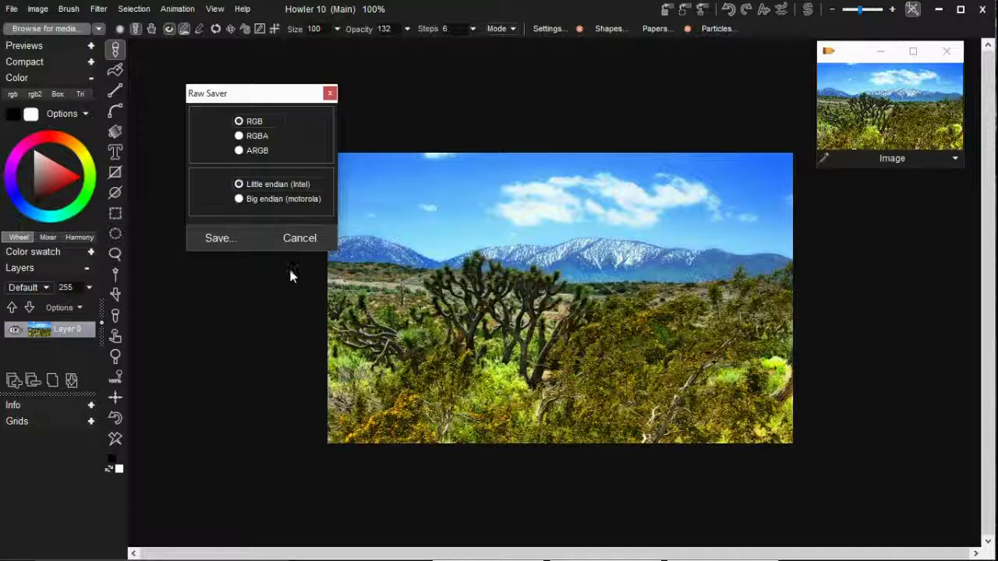
left_click(235, 244)
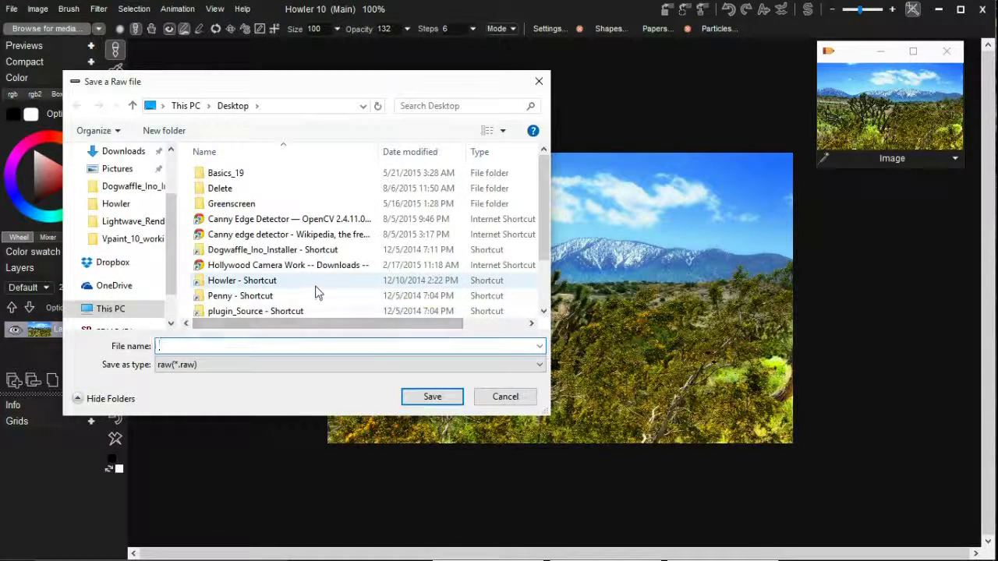
- Save the raw file to the Desktop as Punchbowl_640_400_RGB.raw and finish the export
scroll(143, 181, "up", 2)
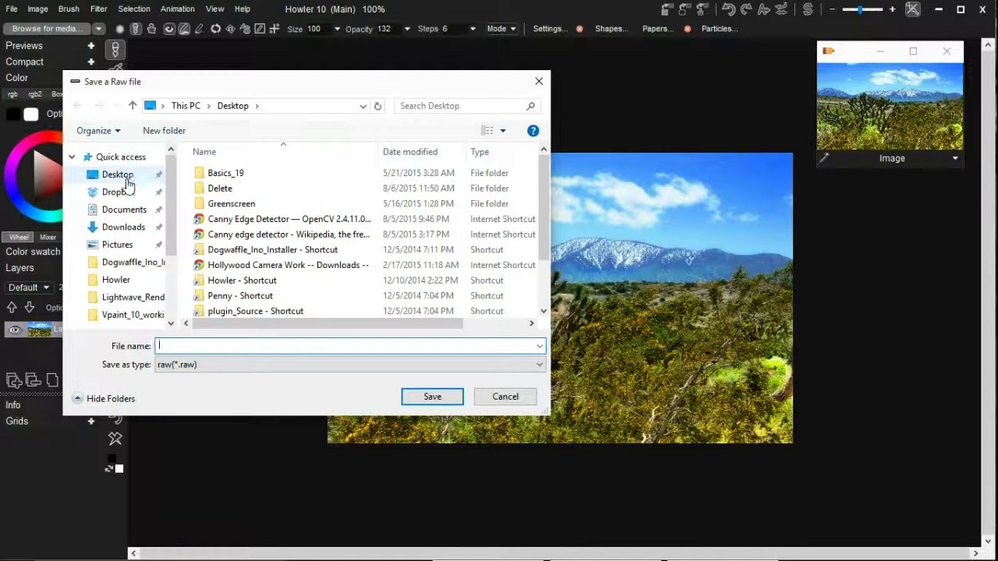
left_click(127, 181)
left_click(254, 346)
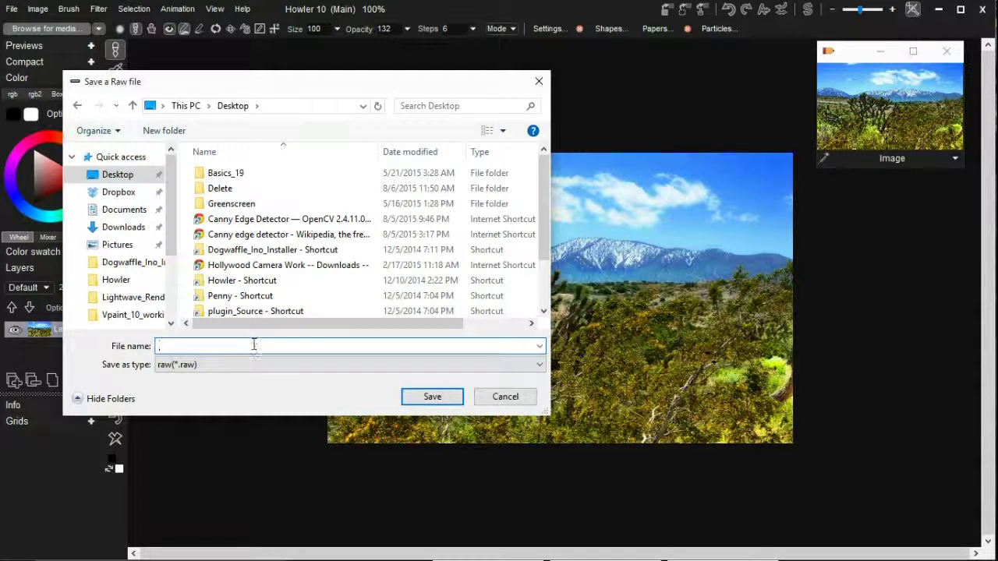
type("Pu")
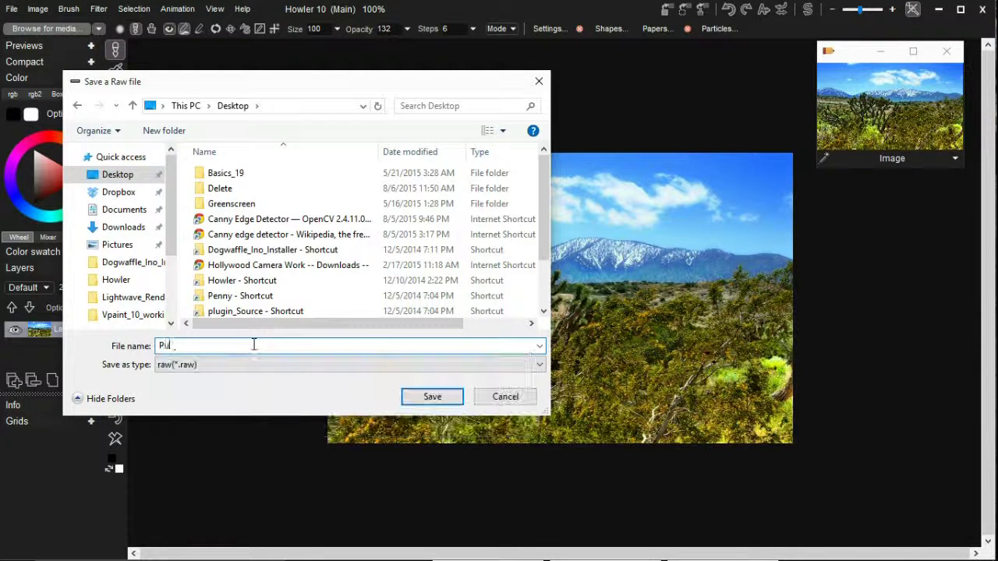
type("nchbowl.")
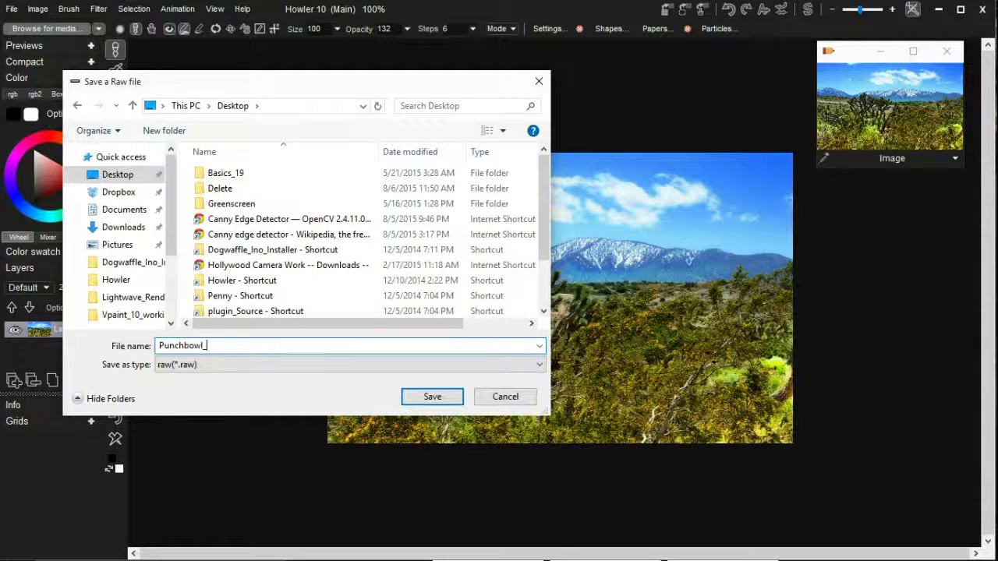
type("640_40-4")
key("BackSpace")
key("BackSpace")
type("0_")
type("RGB.raw")
key("Return")
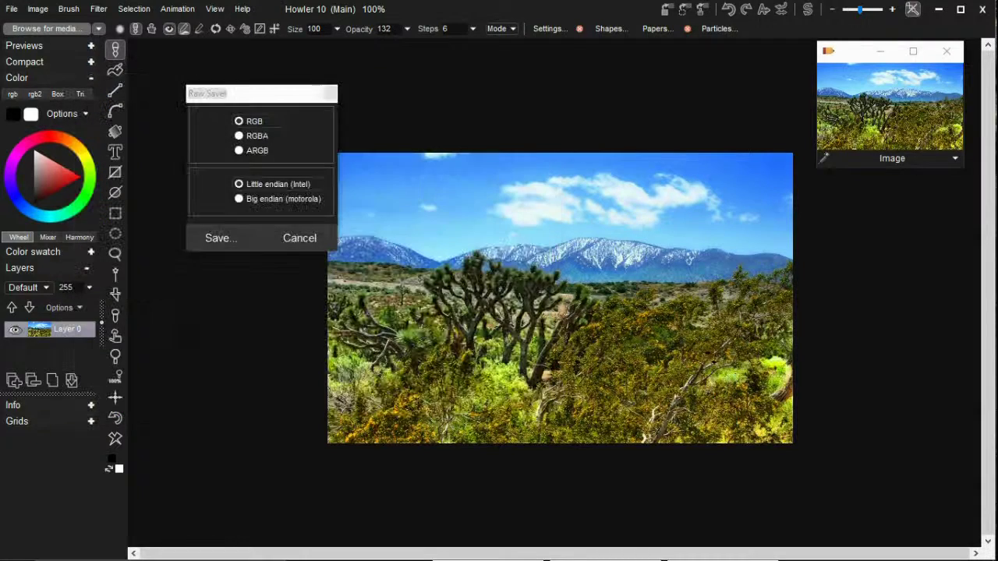
key("Return")
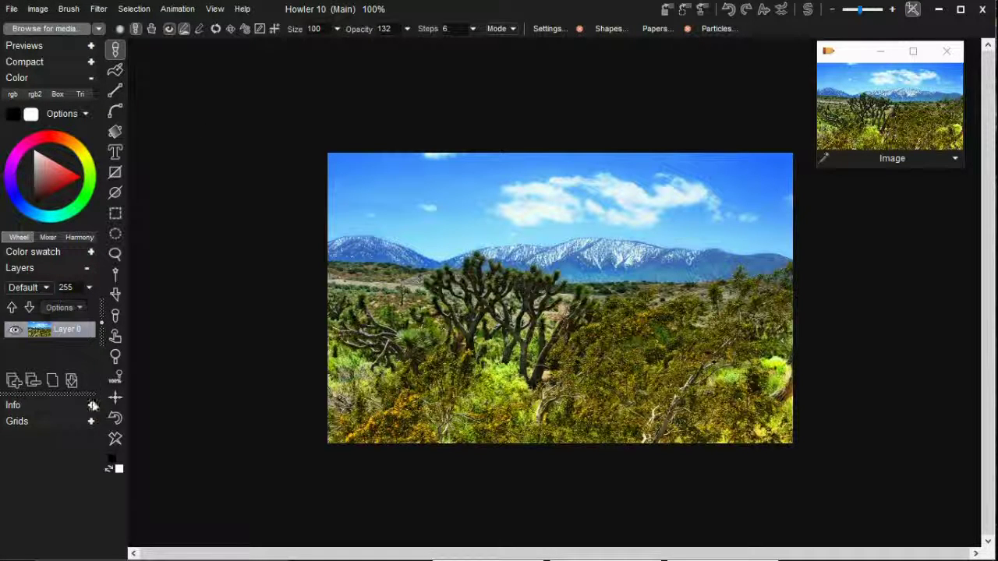
- Clear the canvas to plain white
left_click(115, 439)
left_click(11, 9)
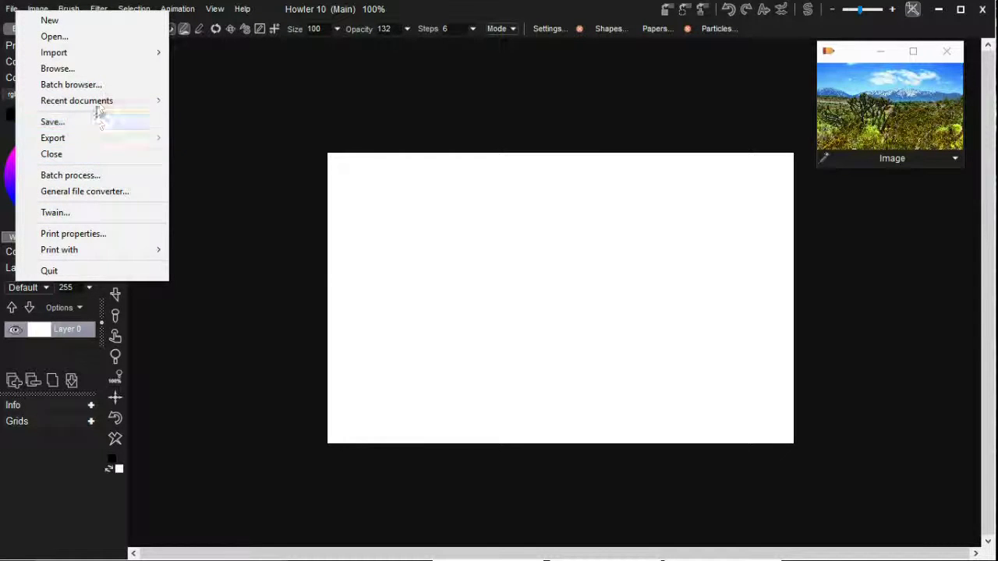
left_click(104, 71)
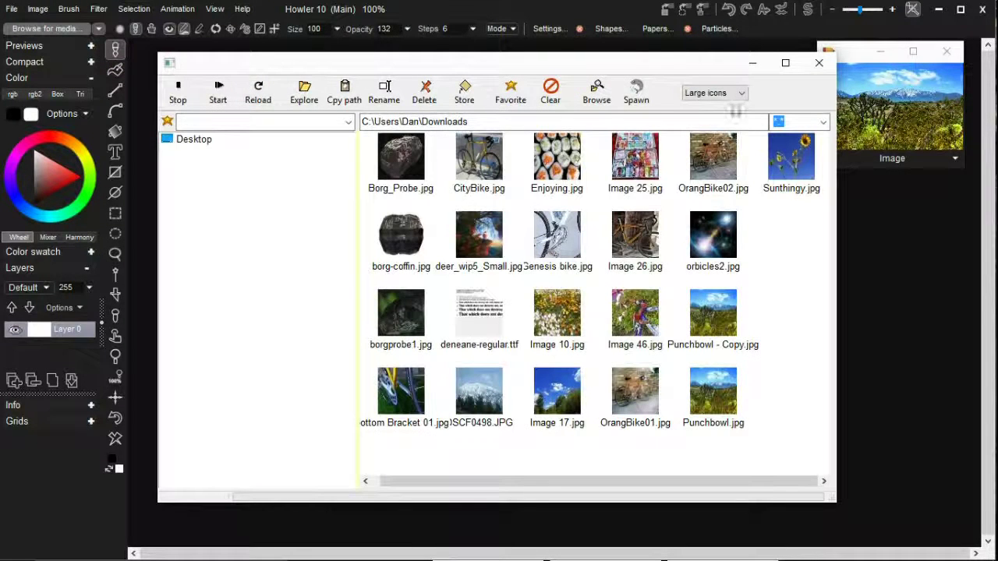
left_click(817, 66)
left_click(11, 8)
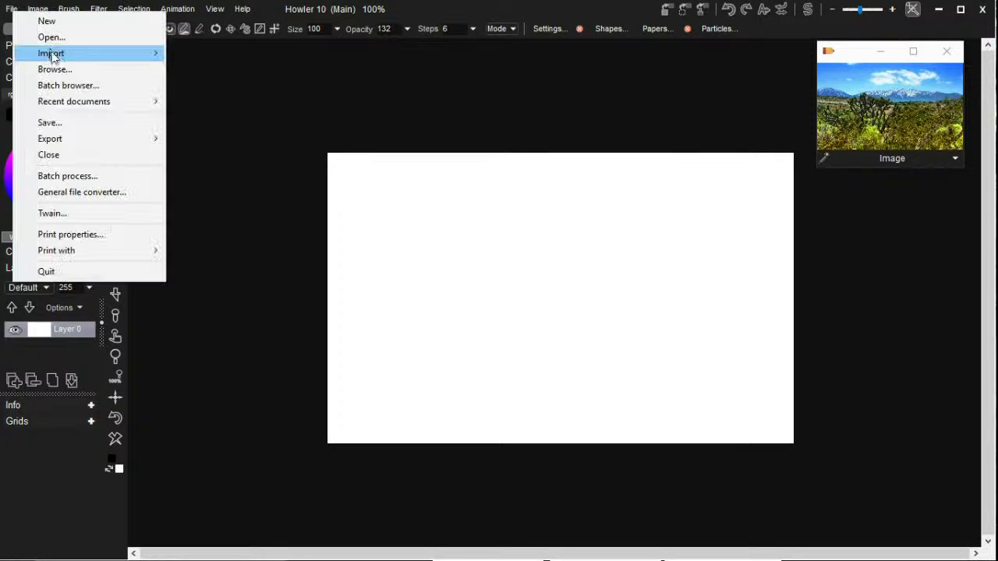
mouse_move(59, 53)
left_click(201, 70)
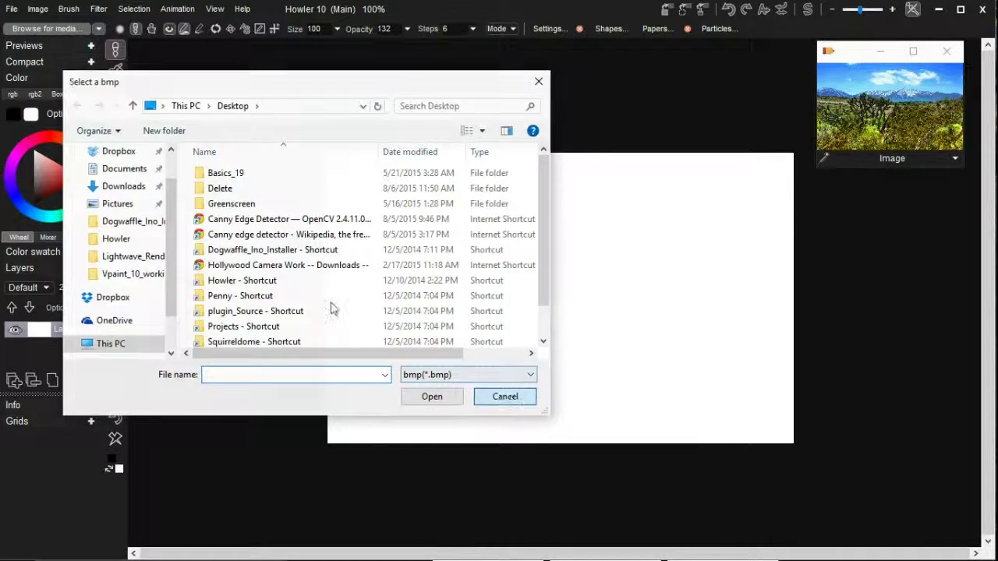
left_click(504, 395)
- Start a raw import and choose Punchbowl_640_400_RGB.raw from the Desktop as the file to load
left_click(9, 10)
mouse_move(132, 56)
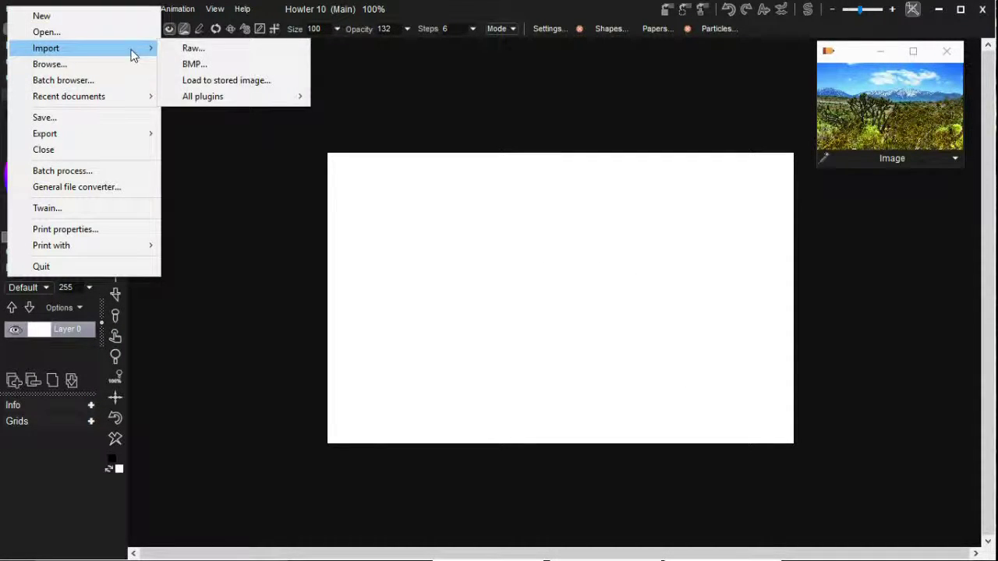
left_click(185, 47)
left_click_drag(329, 155, 179, 92)
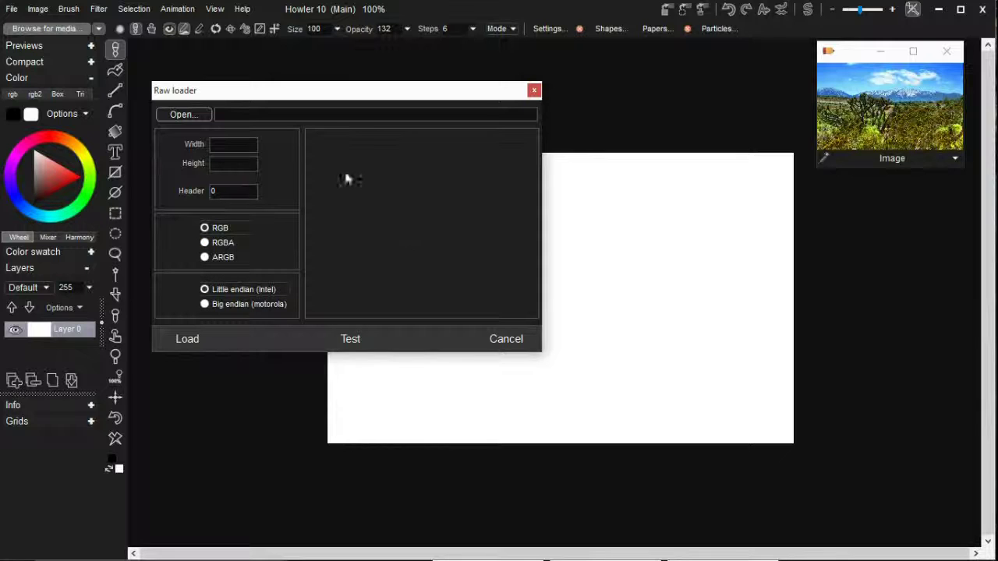
left_click(199, 115)
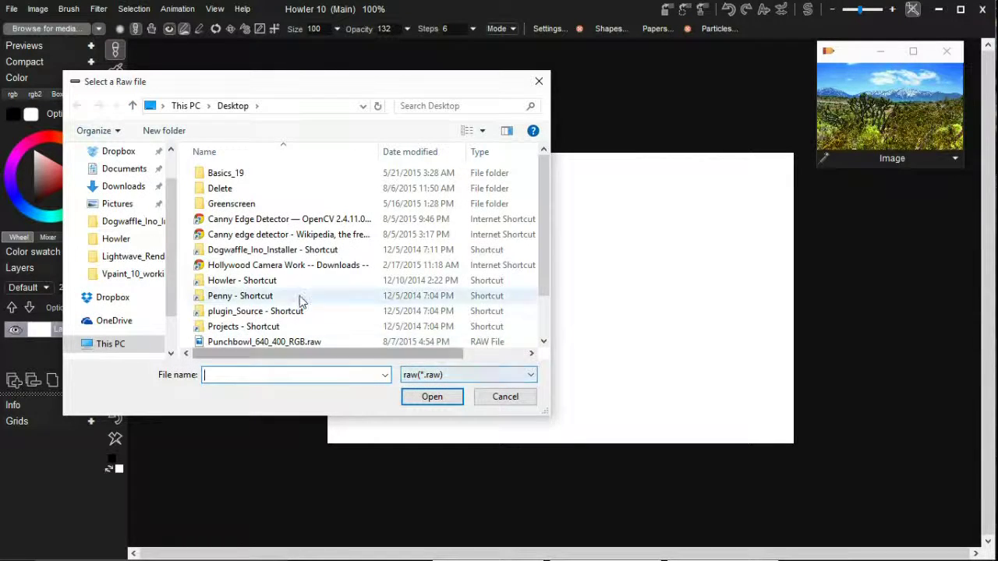
left_click(278, 343)
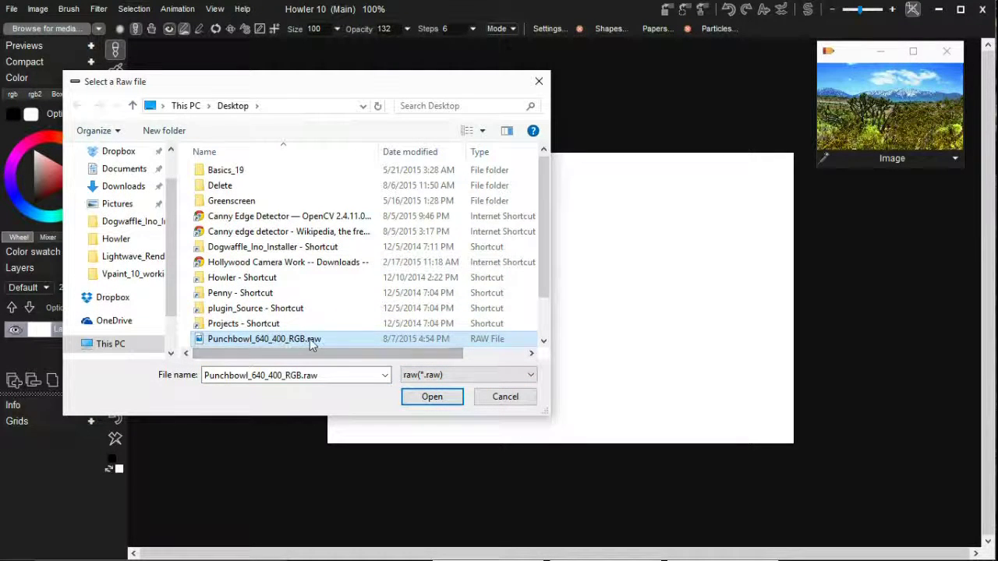
left_click(448, 400)
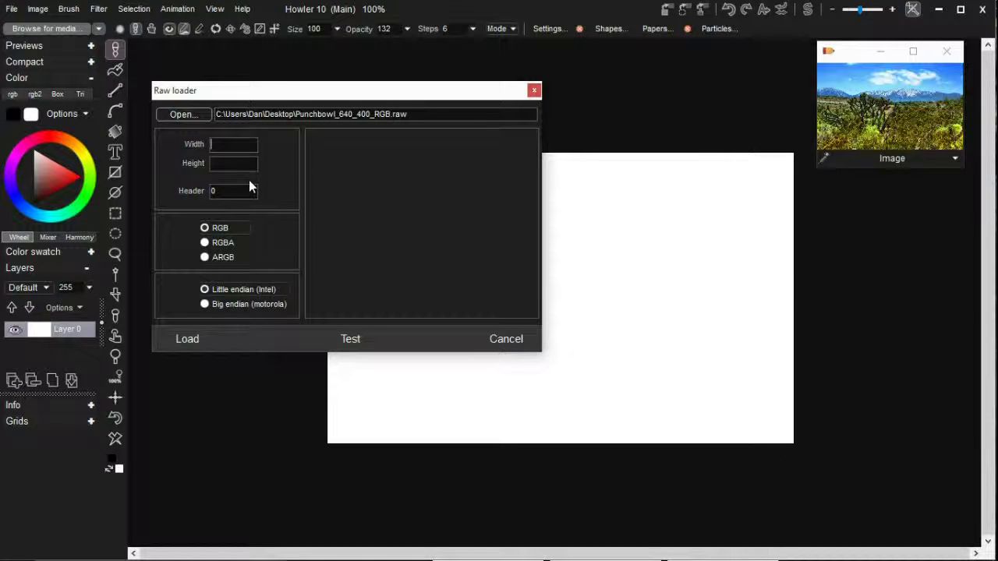
- Set the raw loader's width to 800 and height to 600, and test the preview
type("640")
key("Tab")
double_click(251, 145)
type("0")
type("600")
key("Tab")
left_click(328, 345)
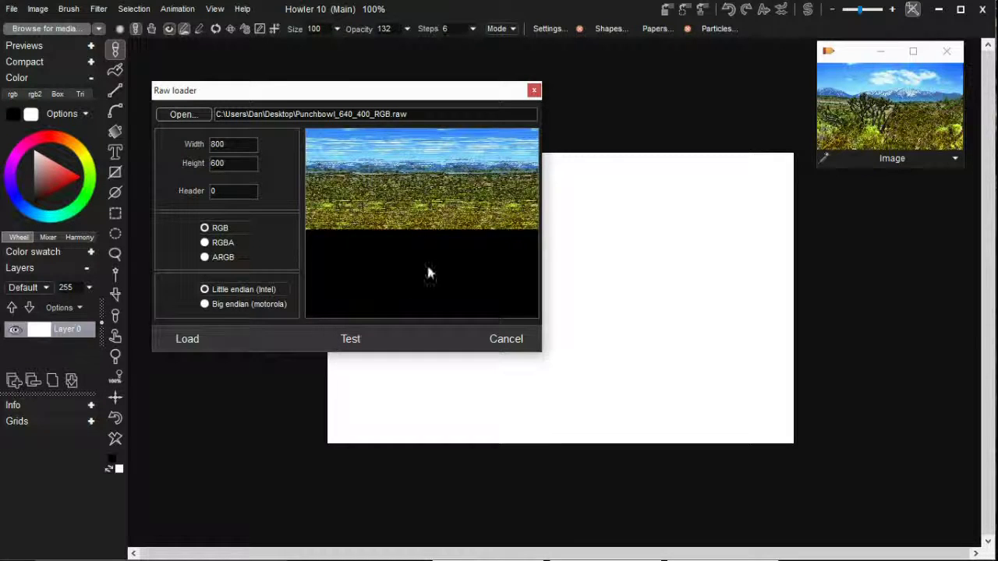
- Set the raw loader's width to 640 and height to 400, and test the preview
left_click(246, 147)
double_click(246, 147)
type("640")
key("Tab")
key("BackSpace")
type("400")
left_click(340, 344)
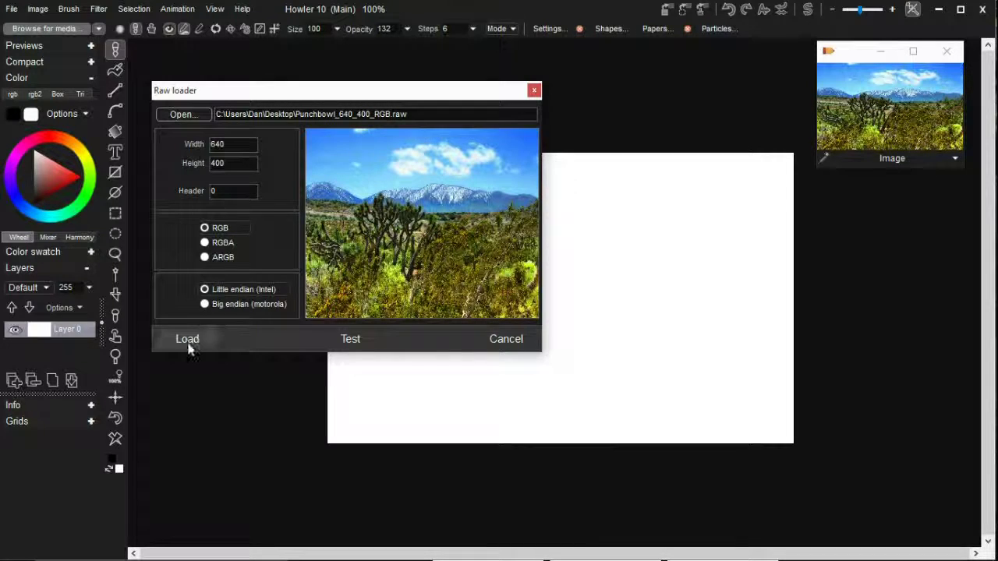
- Test the raw preview with the RGBA channel format, and again after switching back to RGB
left_click_drag(388, 89, 414, 55)
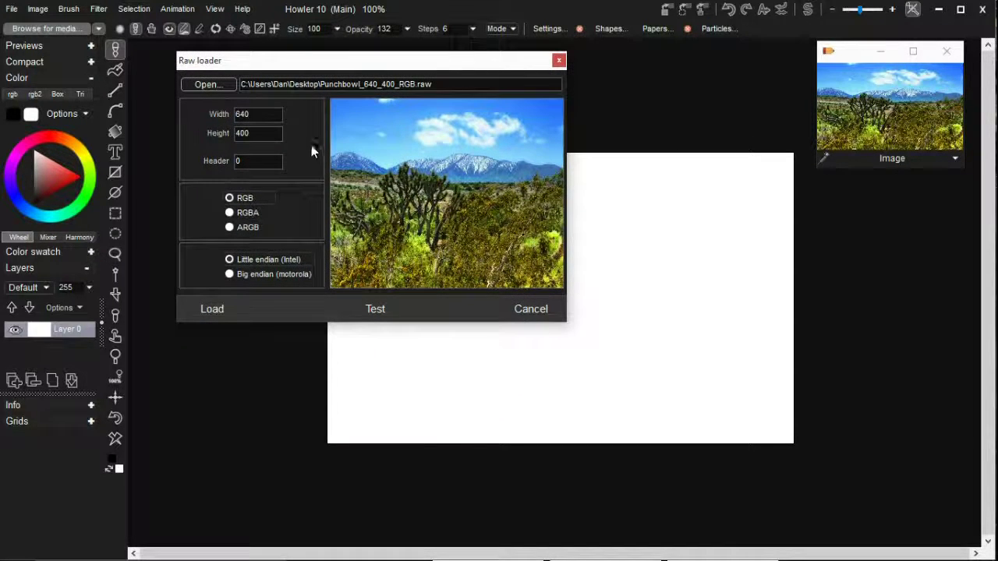
left_click(253, 214)
left_click(383, 314)
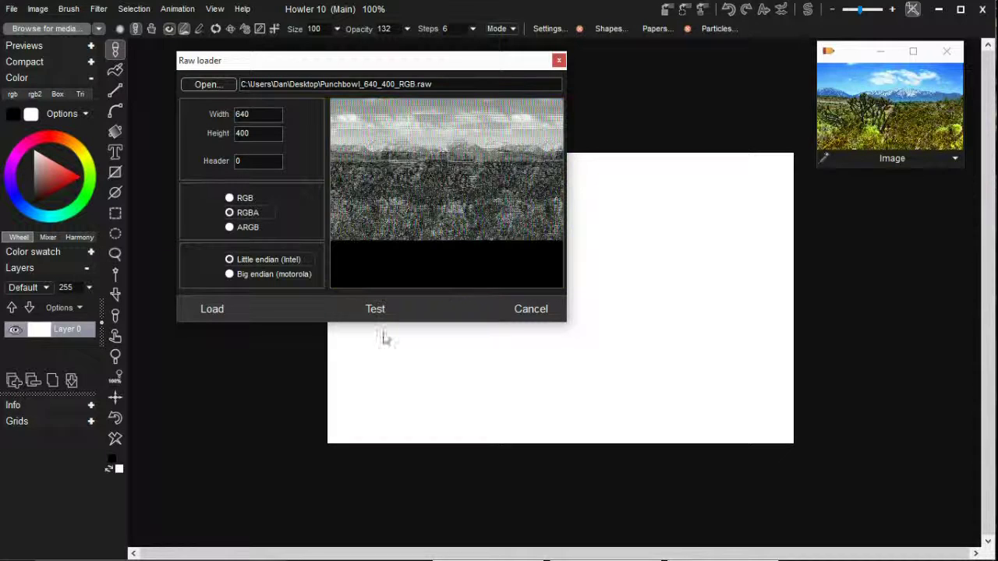
left_click(248, 198)
left_click(371, 309)
- Test the raw preview with big endian (Motorola) byte order, and again after returning to little endian (Intel)
left_click(291, 274)
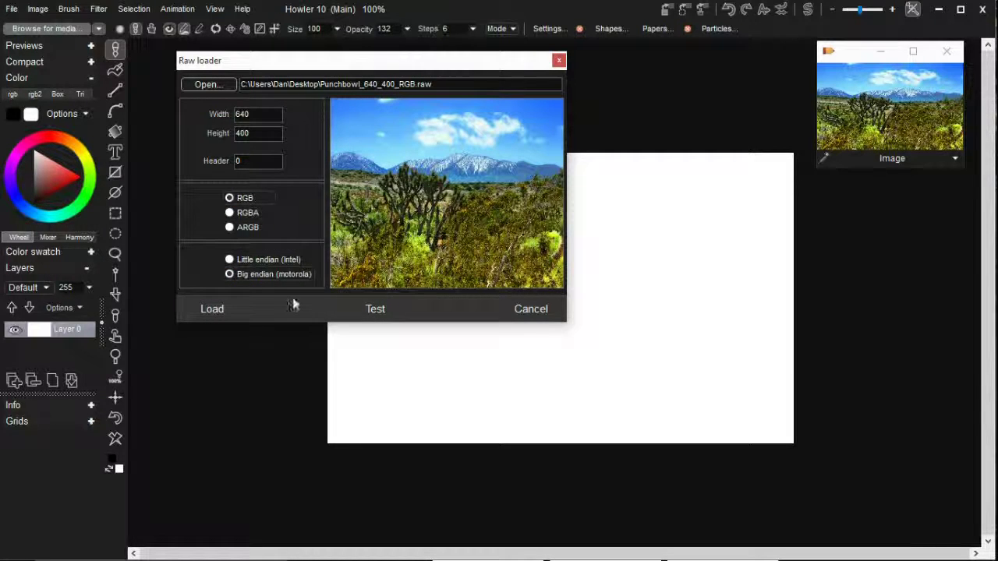
left_click(373, 310)
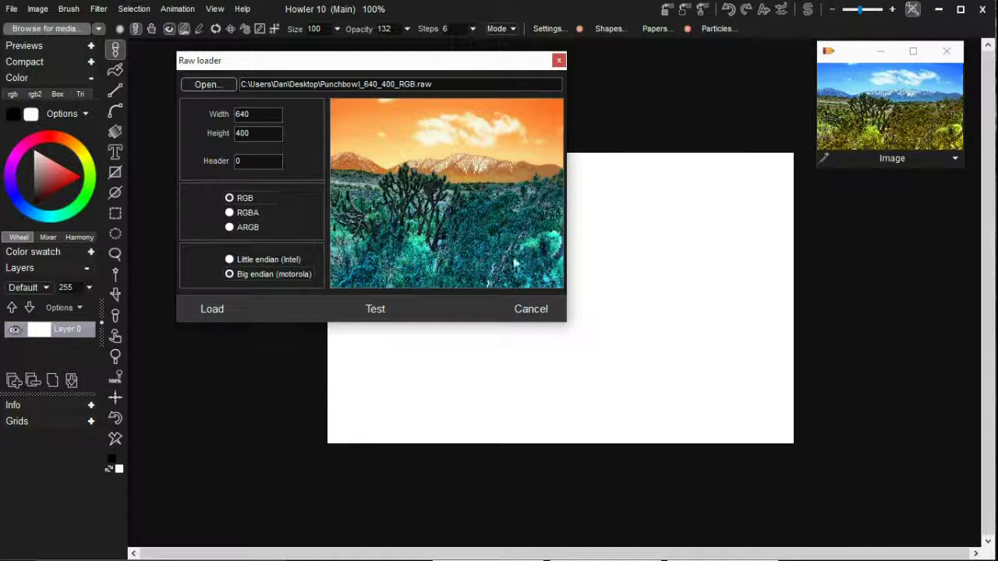
left_click(289, 263)
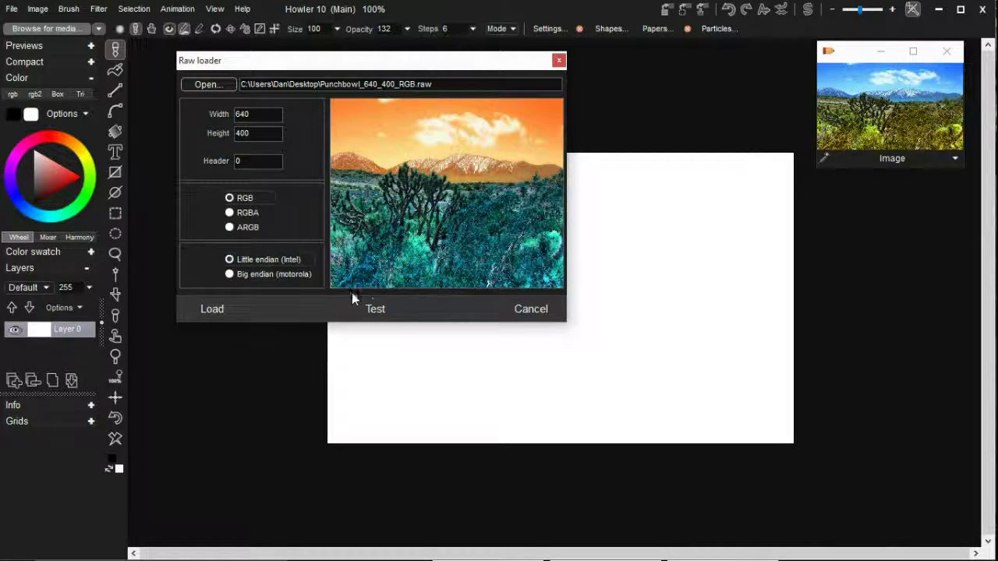
left_click(373, 307)
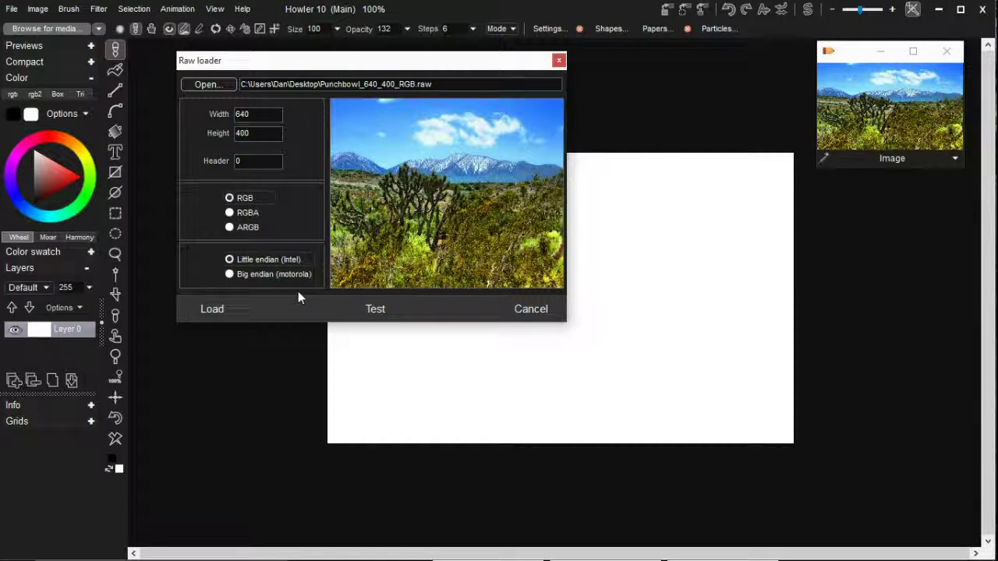
- Test the raw preview with a header of 40, and again after resetting the header to 0
double_click(260, 162)
left_click(246, 162)
double_click(246, 162)
type("40")
left_click(368, 319)
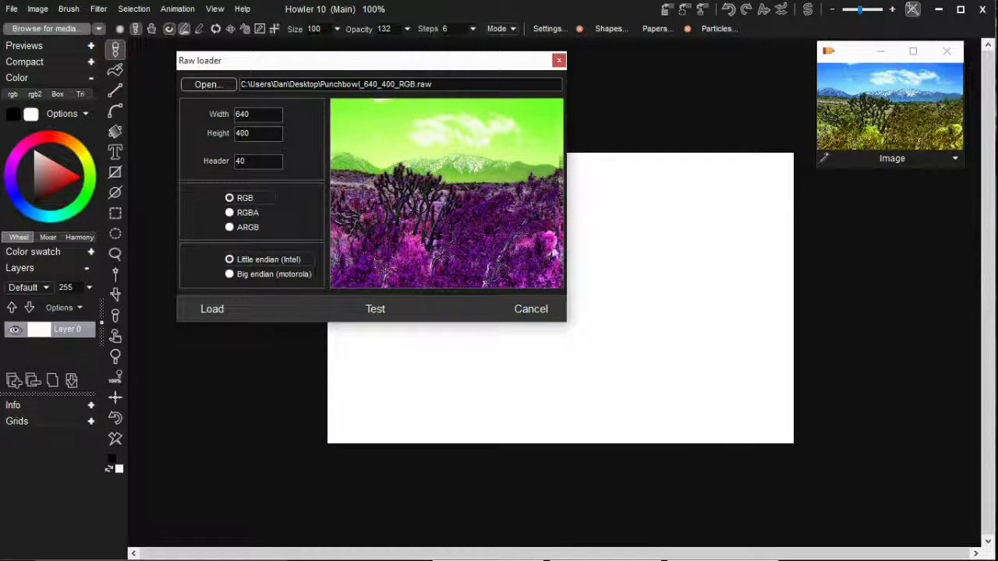
left_click_drag(263, 162, 212, 168)
type("0")
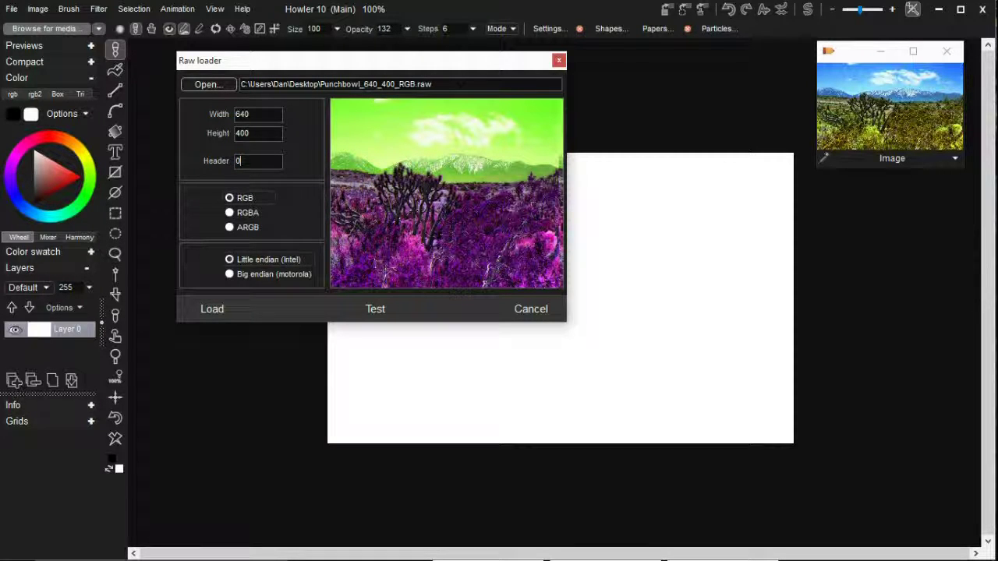
left_click(376, 310)
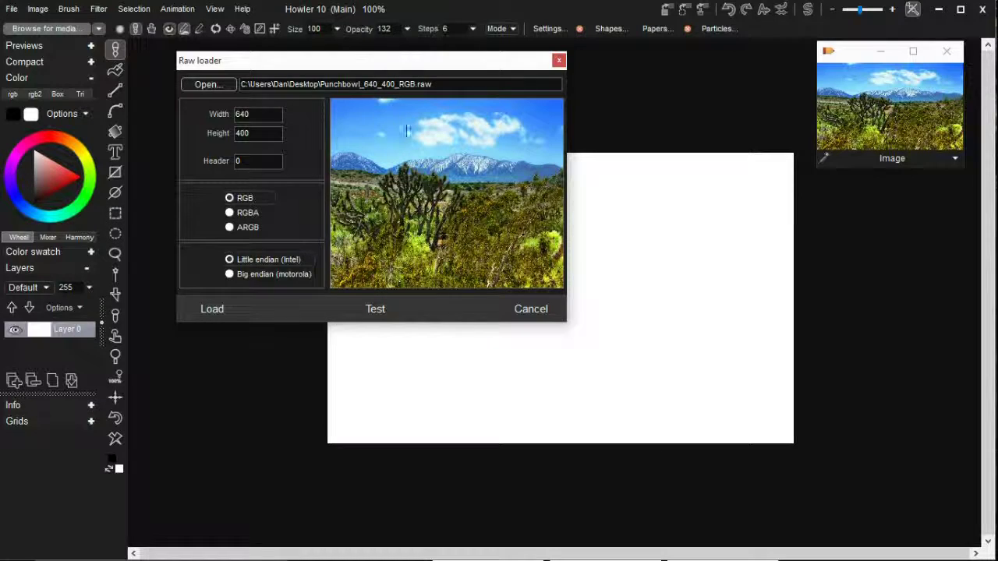
mouse_move(402, 74)
left_mouse_down()
mouse_move(386, 86)
mouse_move(384, 75)
left_mouse_up()
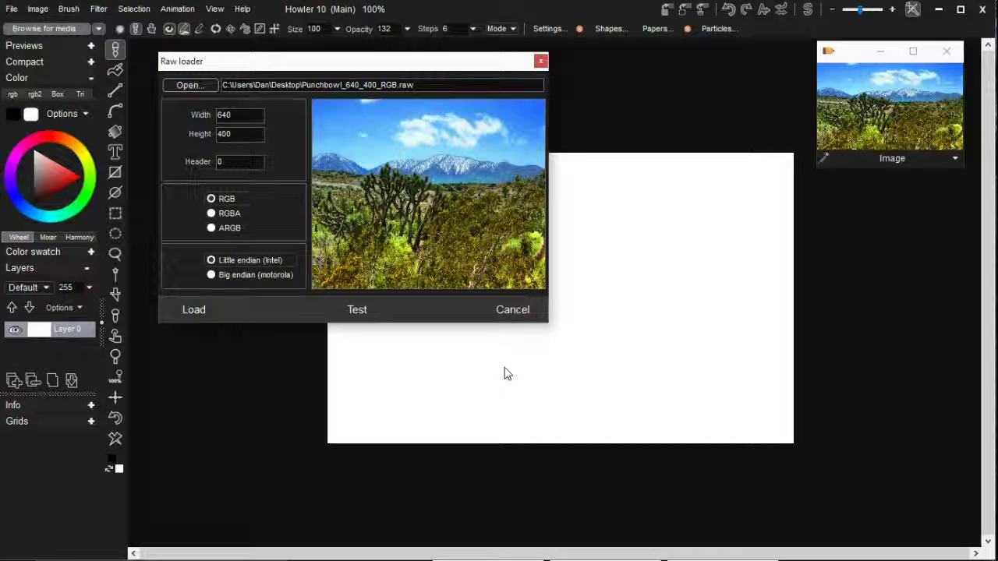
left_click_drag(400, 62, 420, 71)
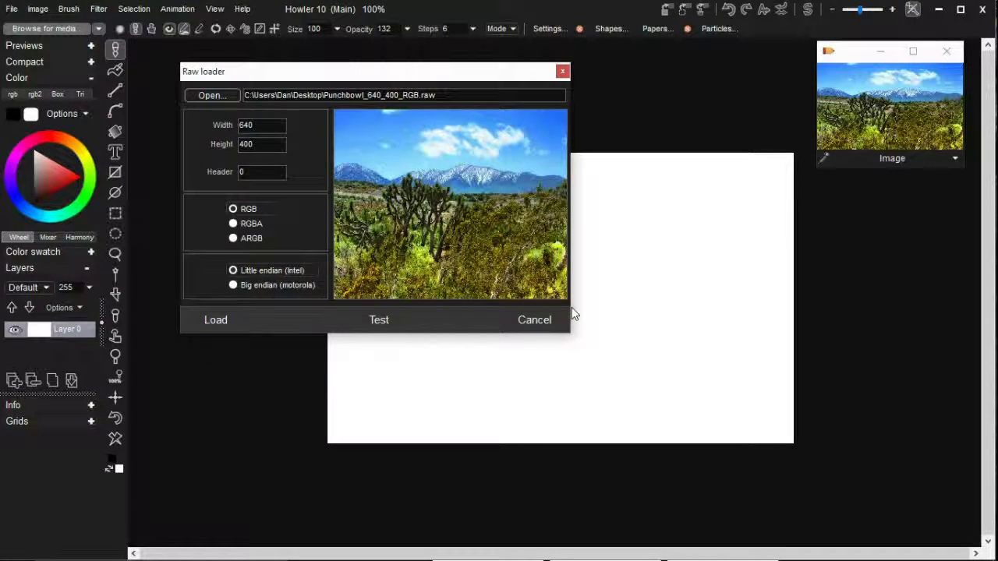